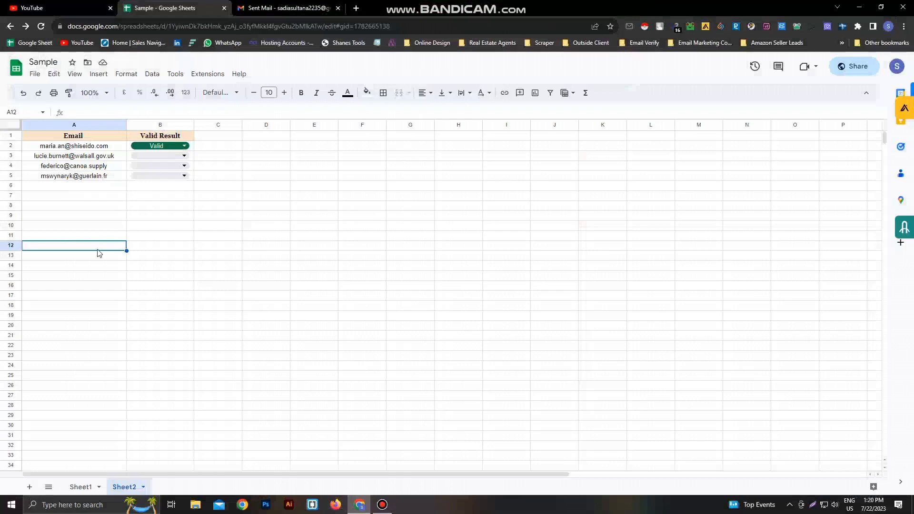
# - Copy the email address in A2 into the spreadsheet's Share recipients to inspect its profile, and remove the recipient
pyautogui.click(102, 147)
pyautogui.hotkey('ctrl', 'c')
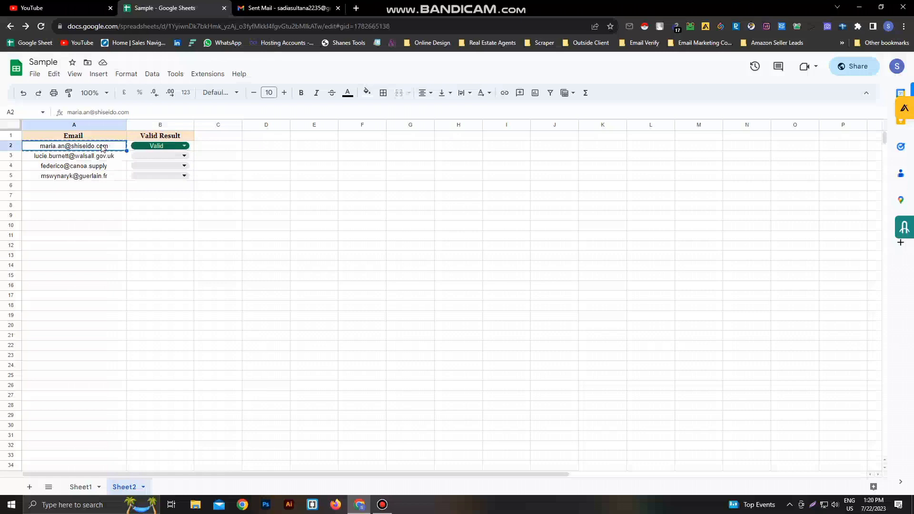
pyautogui.click(852, 69)
pyautogui.hotkey('ctrl', 'v')
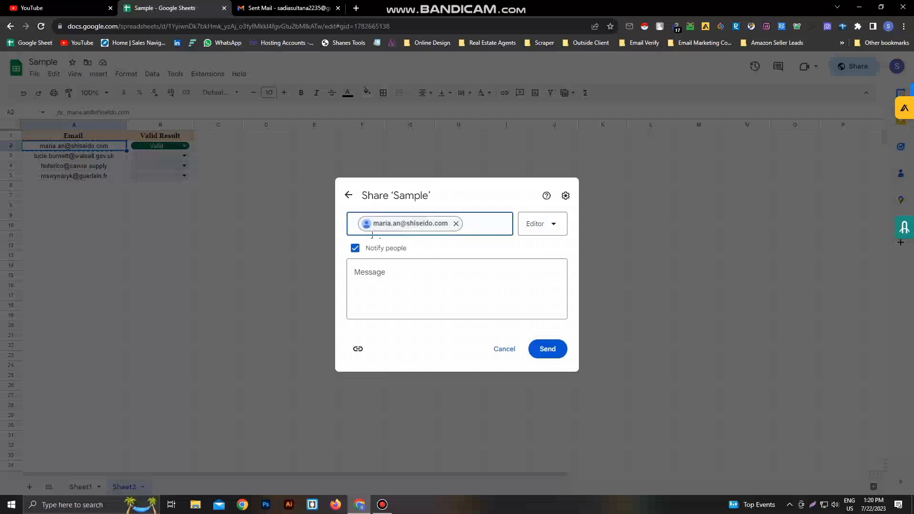
pyautogui.moveTo(450, 224)
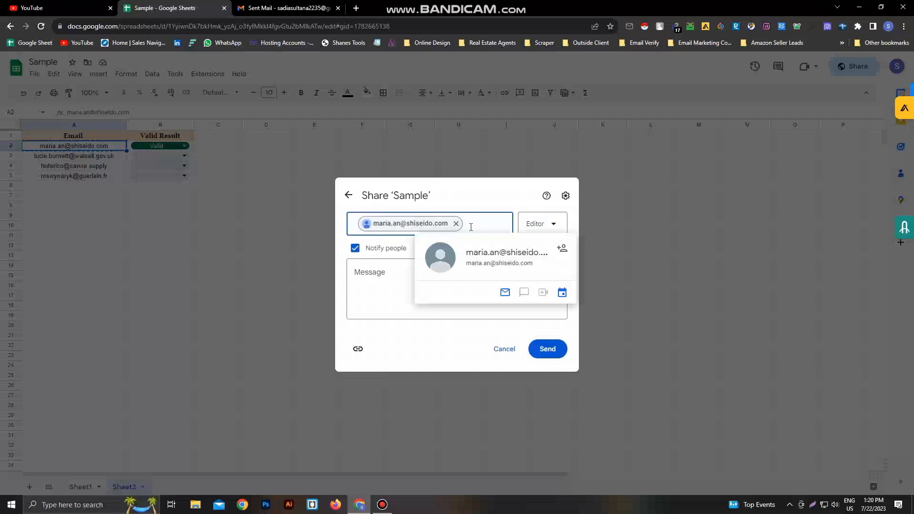
pyautogui.click(456, 223)
# - Close the sharing dialog and choose Valid as the Valid Result in cell B2
pyautogui.click(174, 144)
pyautogui.doubleClick(182, 147)
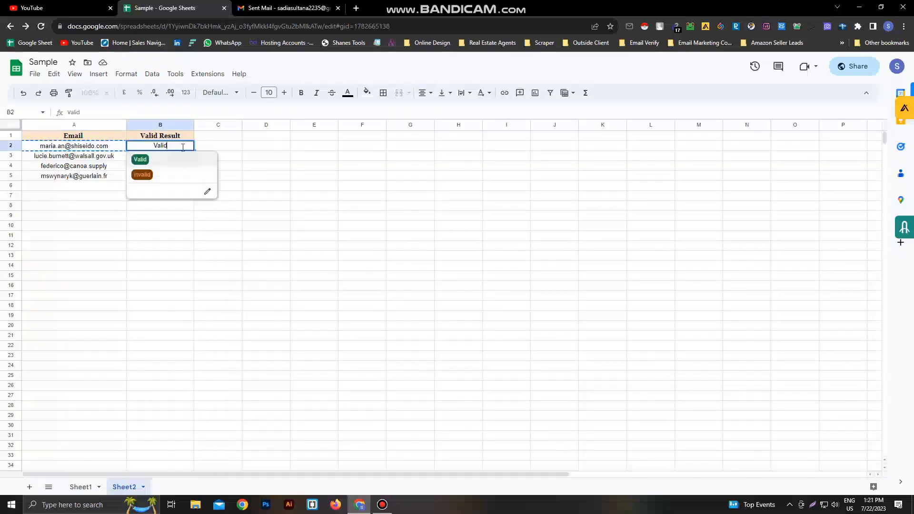
pyautogui.click(141, 160)
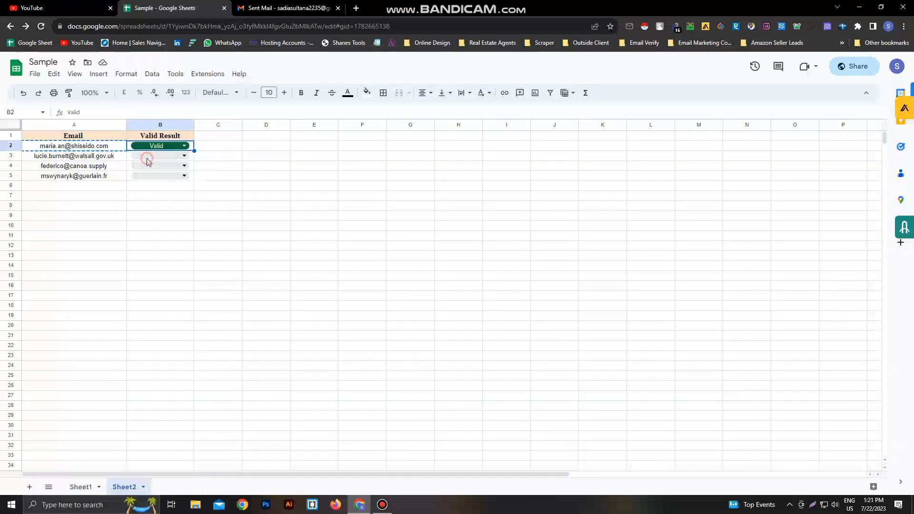
# - Check the email address in A3 by pasting it as a Share recipient, and clear it from the recipients
pyautogui.click(79, 158)
pyautogui.hotkey('ctrl', 'c')
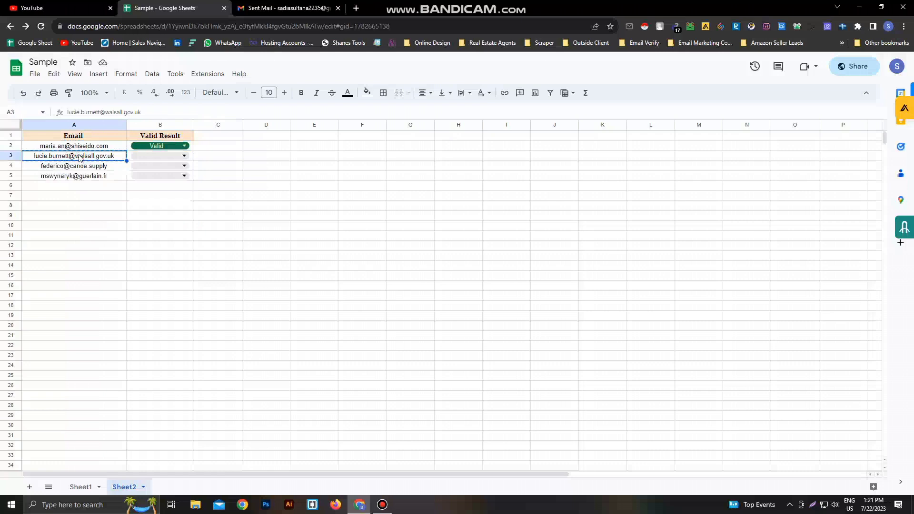
pyautogui.click(846, 71)
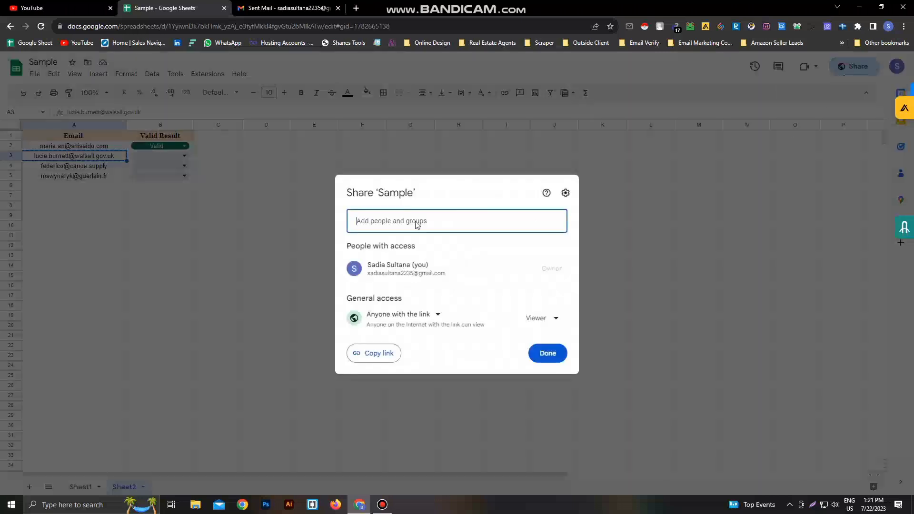
pyautogui.hotkey('ctrl', 'v')
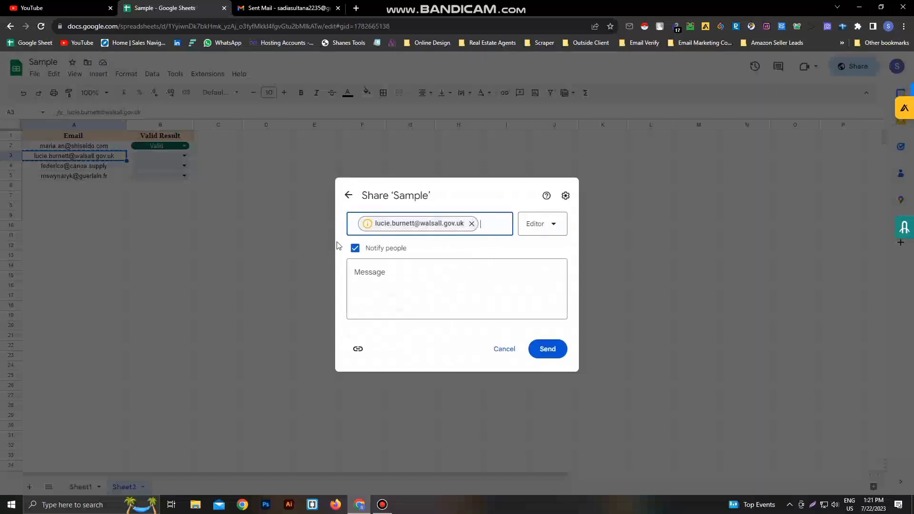
pyautogui.click(472, 224)
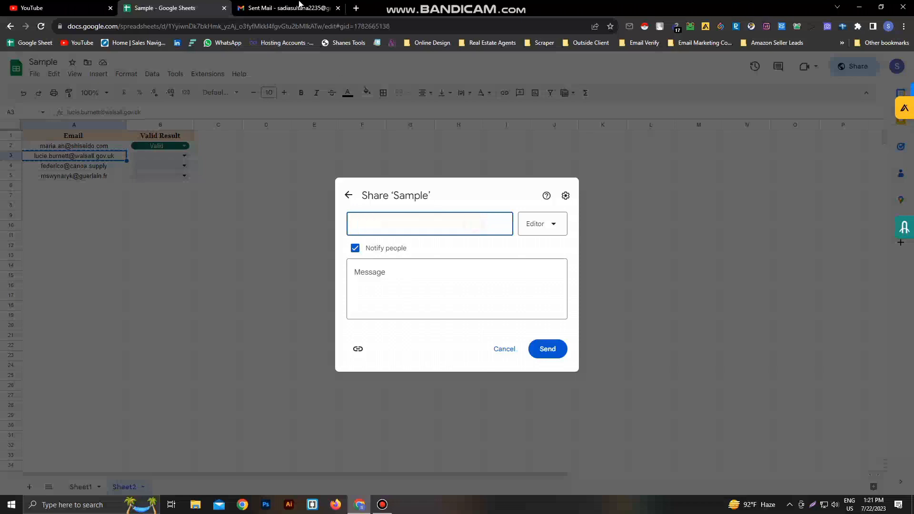
# - Switch to Gmail and send a test email with the body "hi" to the copied address from A3
pyautogui.click(285, 9)
pyautogui.click(61, 104)
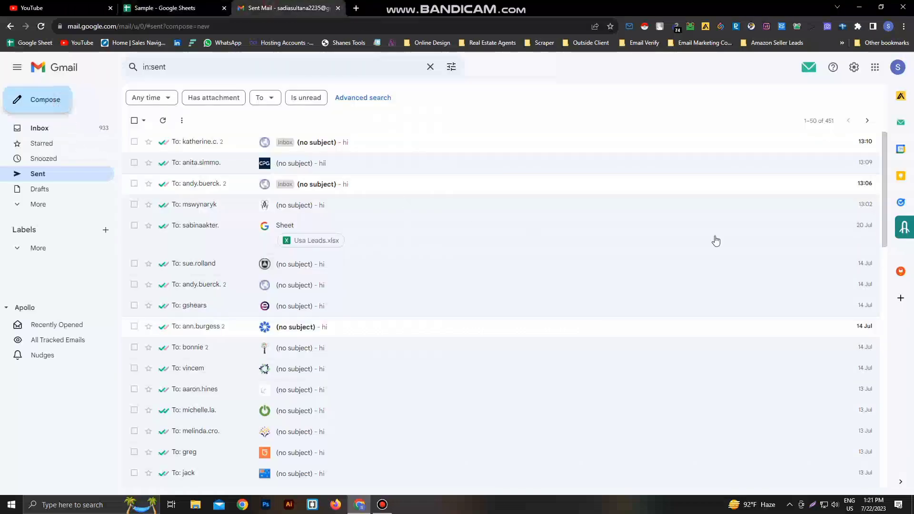
pyautogui.hotkey('ctrl', 'v')
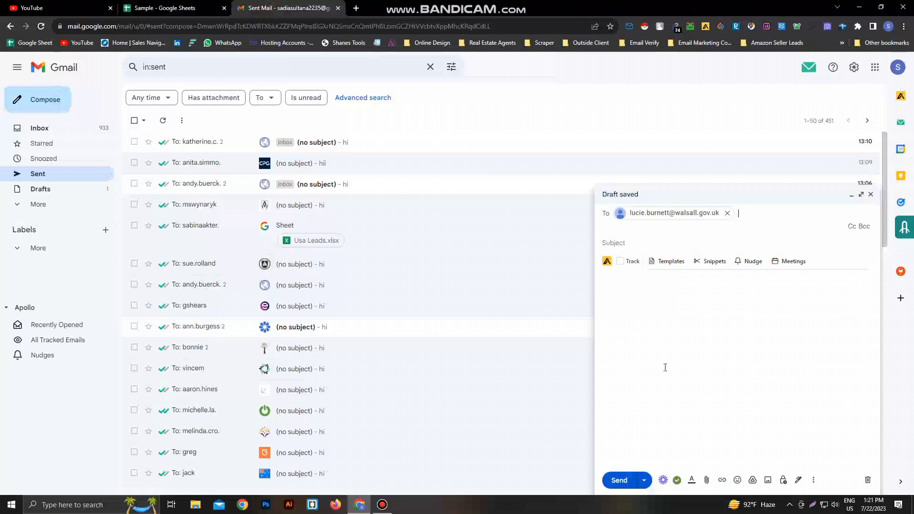
pyautogui.click(658, 307)
pyautogui.write('hi')
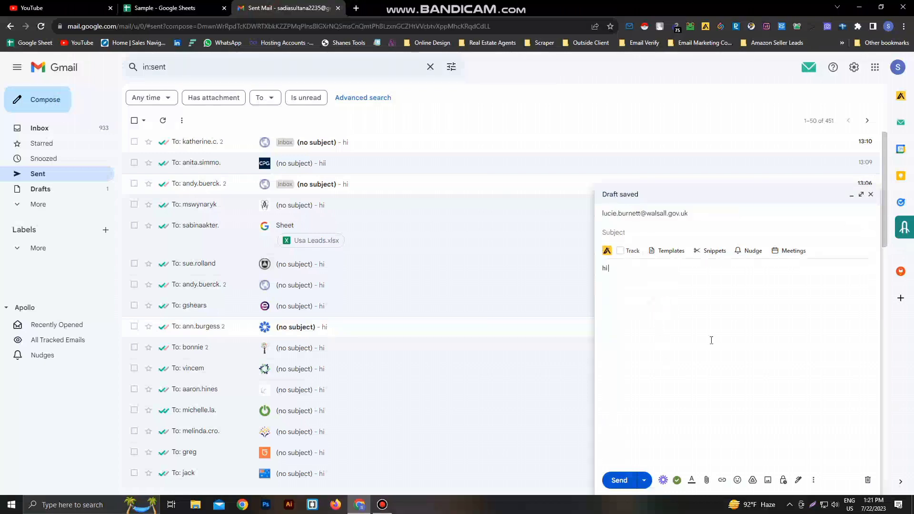
pyautogui.click(616, 480)
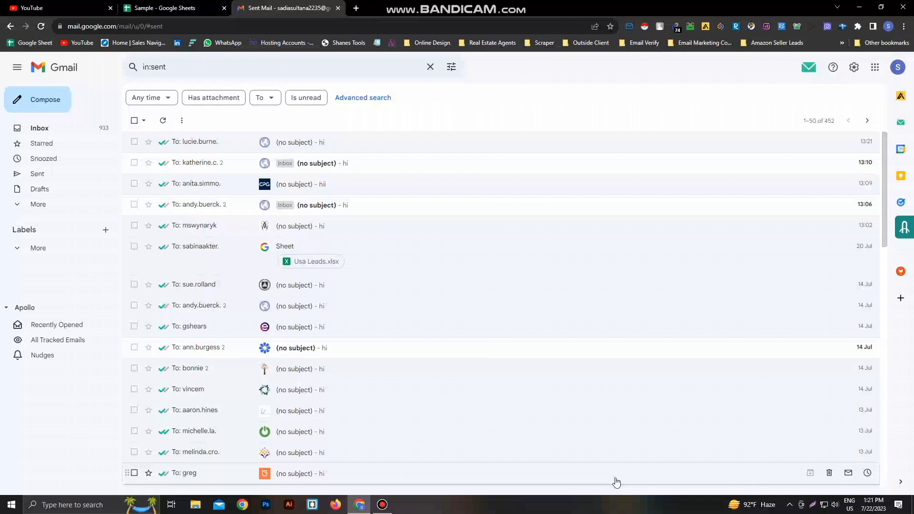
# - Refresh the sent mail list and check whether the test email to the A3 address bounced
pyautogui.click(166, 120)
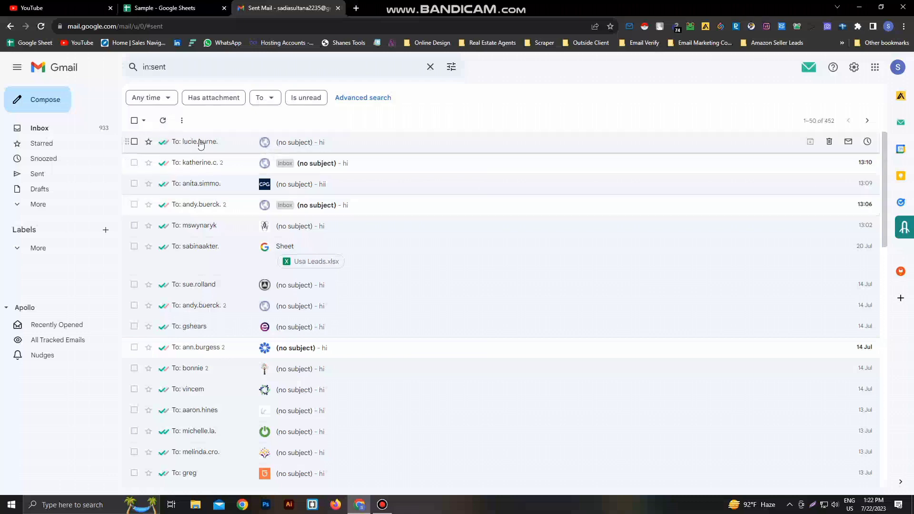
pyautogui.click(166, 8)
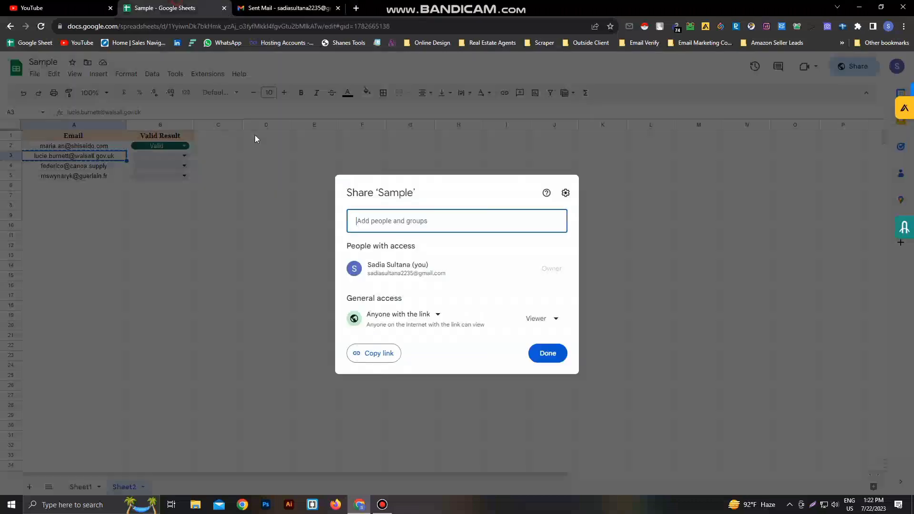
pyautogui.click(281, 8)
# - Return to the Sample sheet in Google Sheets, close the sharing dialog and set B3 to Valid
pyautogui.click(205, 7)
pyautogui.click(175, 156)
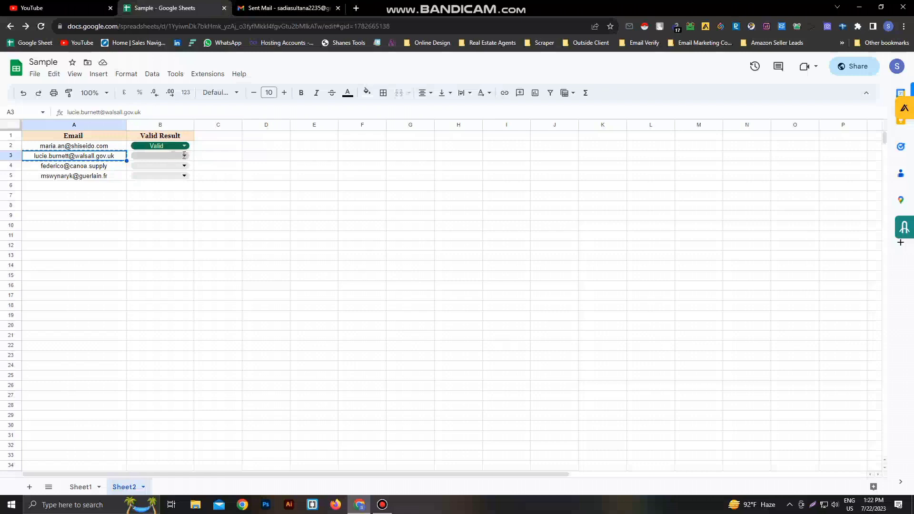
pyautogui.click(176, 157)
pyautogui.click(142, 170)
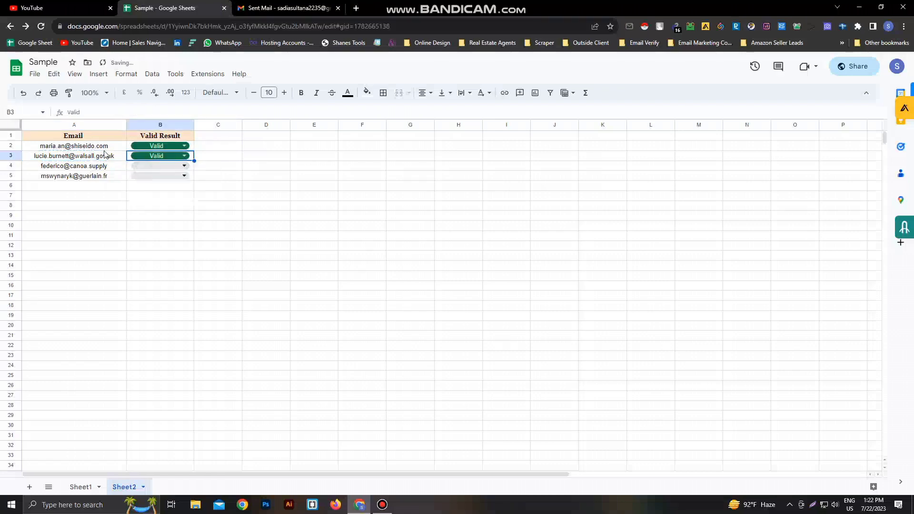
# - Paste the email address from A4 as a Share recipient to look for a profile picture, and remove it
pyautogui.click(101, 167)
pyautogui.hotkey('ctrl', 'c')
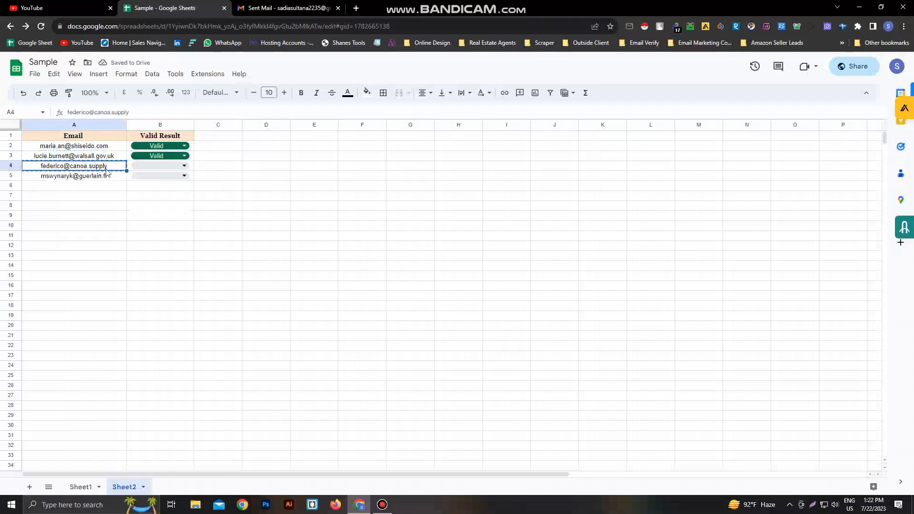
pyautogui.click(853, 66)
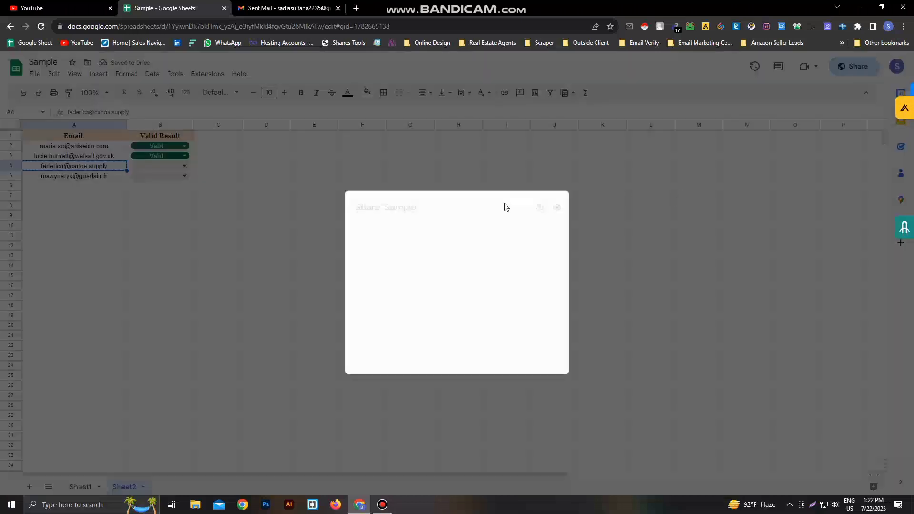
pyautogui.hotkey('ctrl', 'v')
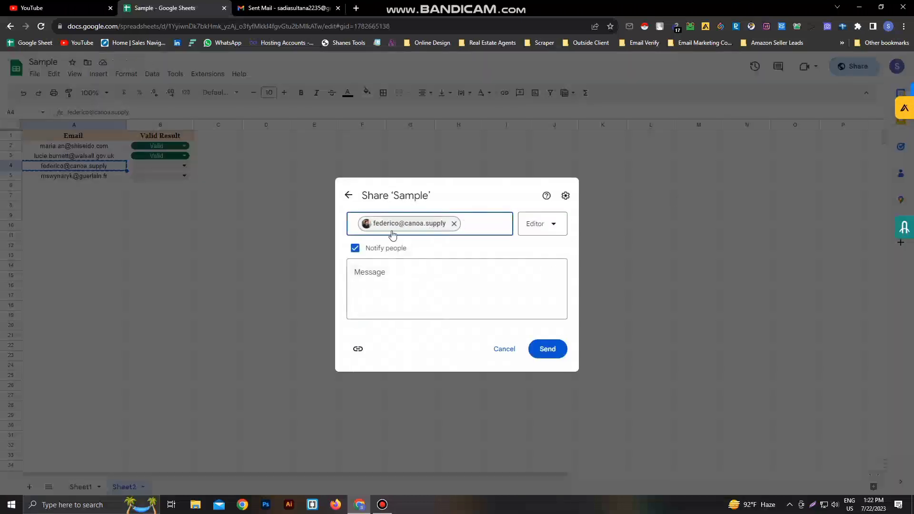
pyautogui.click(454, 224)
# - Dismiss the sharing dialog and set the Valid Result in B4 to Valid
pyautogui.click(181, 163)
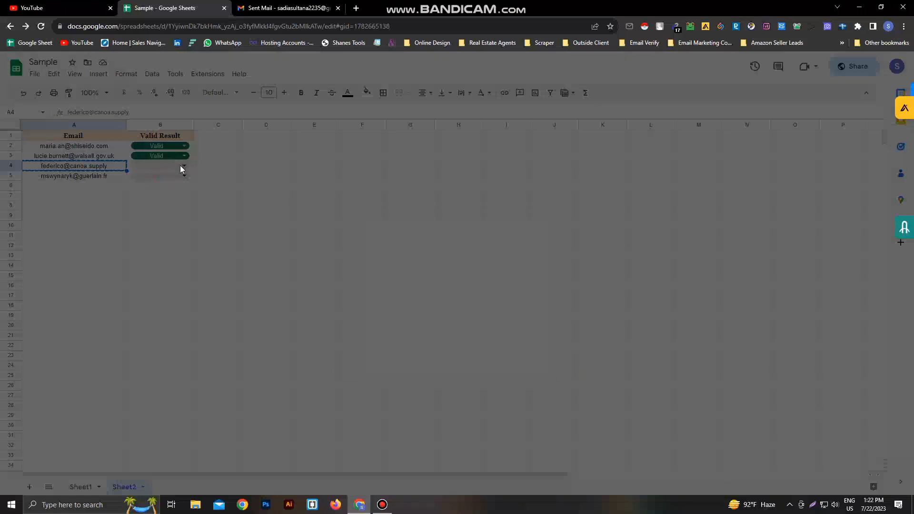
pyautogui.click(180, 164)
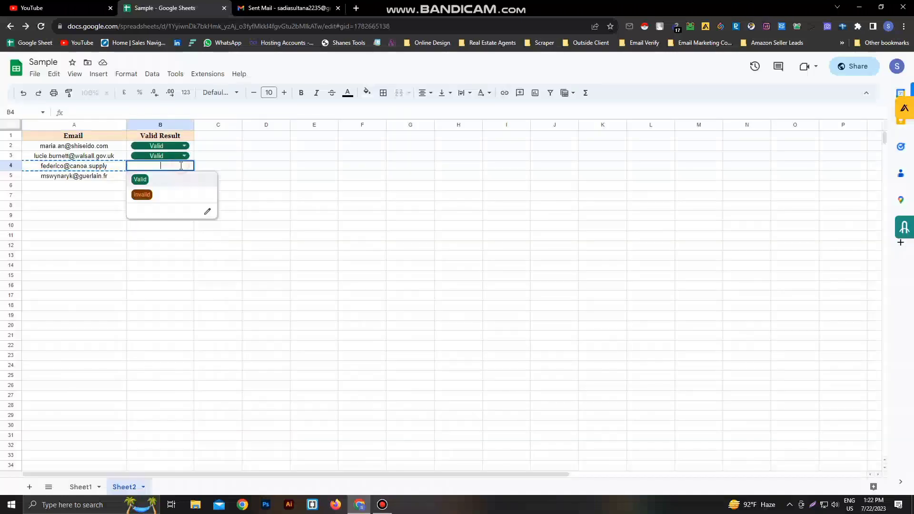
pyautogui.click(158, 179)
# - Switch to Gmail, refresh the sent mail list and return to the Sample sheet in Google Sheets
pyautogui.click(290, 14)
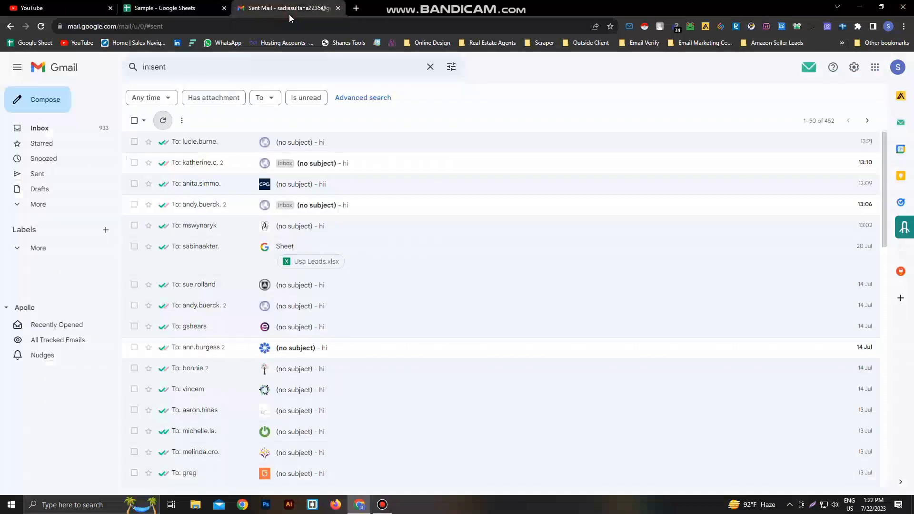
pyautogui.click(163, 122)
pyautogui.click(164, 8)
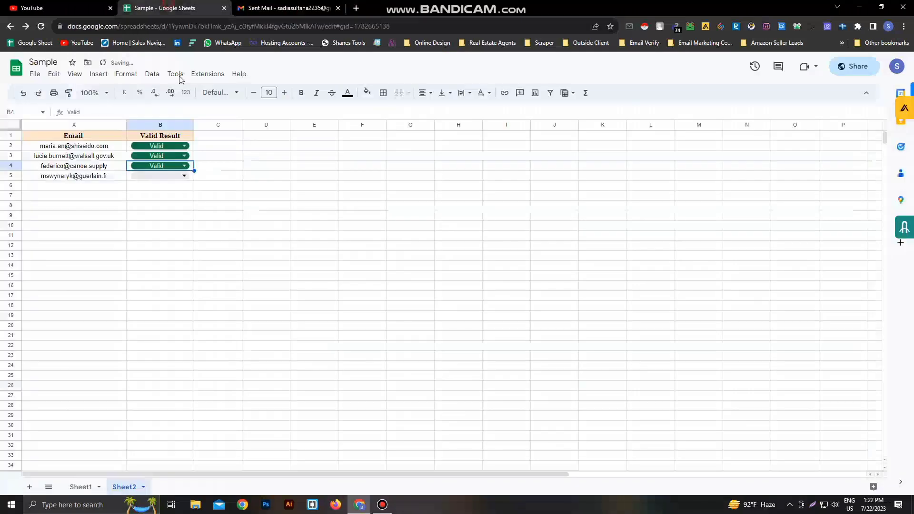
# - Look up the email address from A5 as a Share recipient, and delete it from the recipients
pyautogui.click(88, 179)
pyautogui.hotkey('ctrl', 'c')
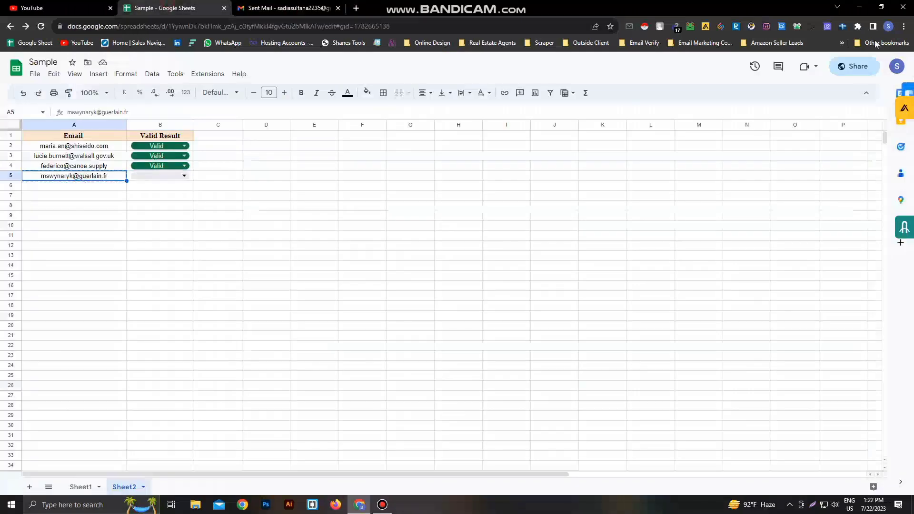
pyautogui.click(852, 66)
pyautogui.hotkey('ctrl', 'v')
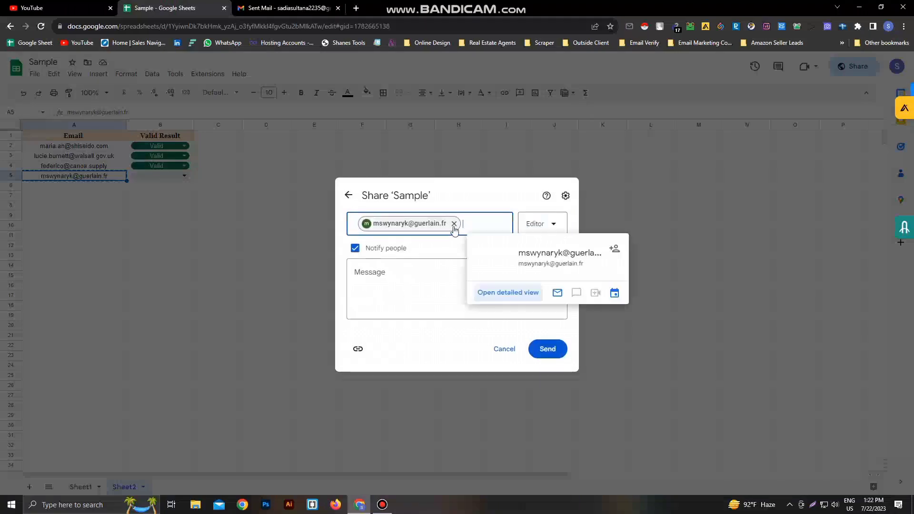
pyautogui.click(454, 224)
# - Switch to Gmail and send a test email reading "hi" to the address copied from A5
pyautogui.click(263, 12)
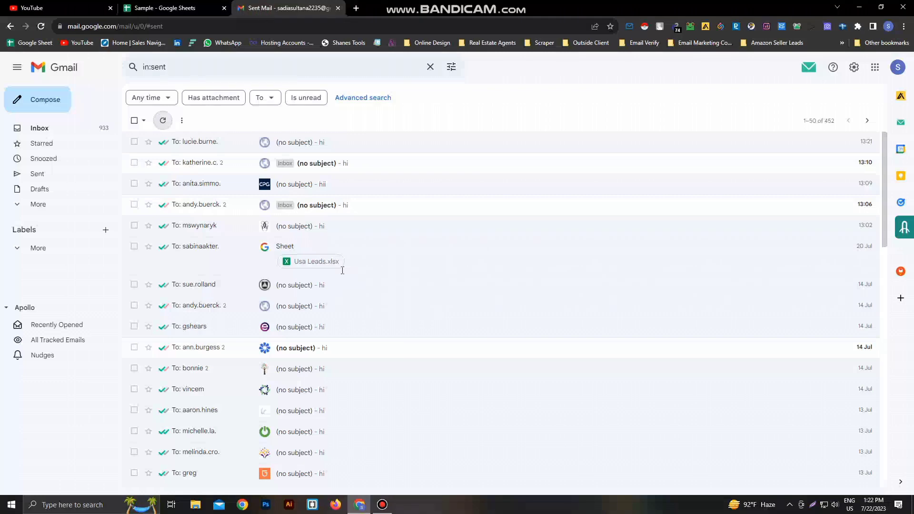
pyautogui.click(46, 101)
pyautogui.click(664, 211)
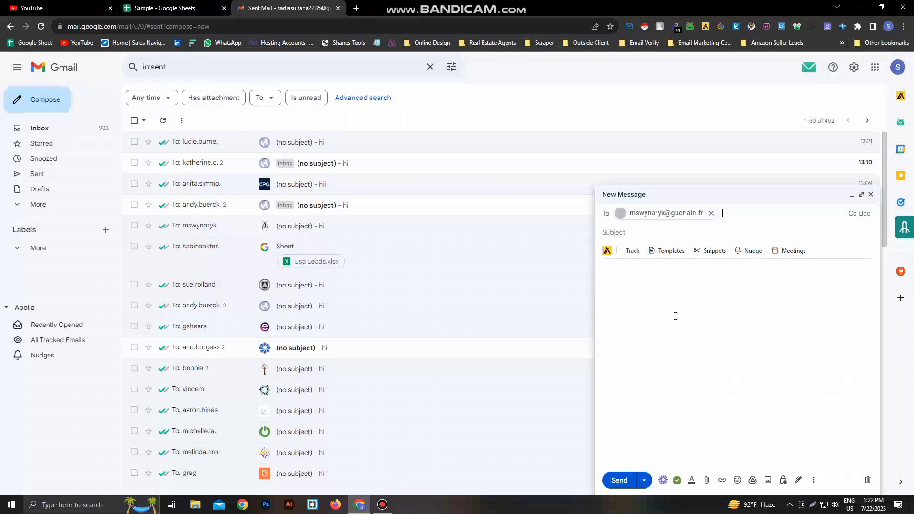
pyautogui.hotkey('ctrl', 'v')
pyautogui.click(672, 343)
pyautogui.write('hi')
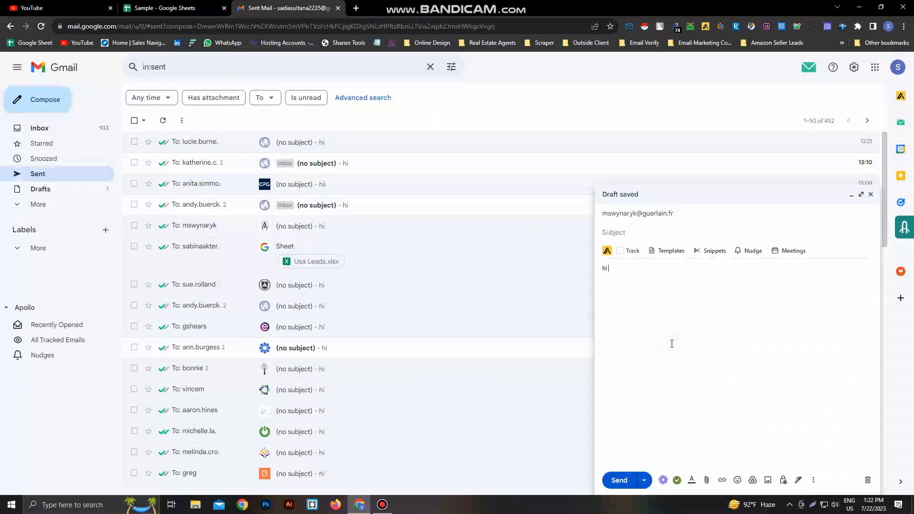
pyautogui.click(621, 480)
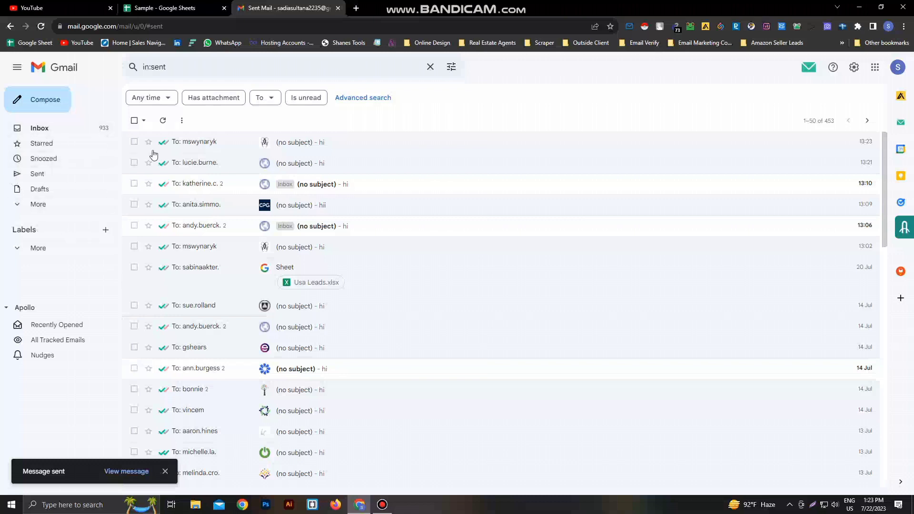
# - Refresh the sent mail list repeatedly to check for a bounce of the email to the A5 address
pyautogui.click(163, 121)
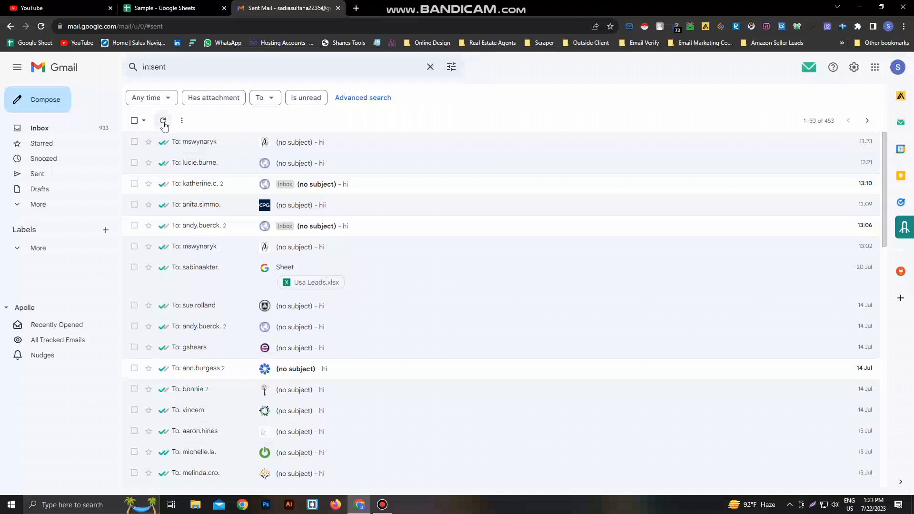
pyautogui.click(163, 122)
pyautogui.click(164, 121)
pyautogui.click(164, 121)
# - Switch back to Google Sheets, close the sharing dialog and set the Valid Result in B5 to Valid
pyautogui.click(159, 7)
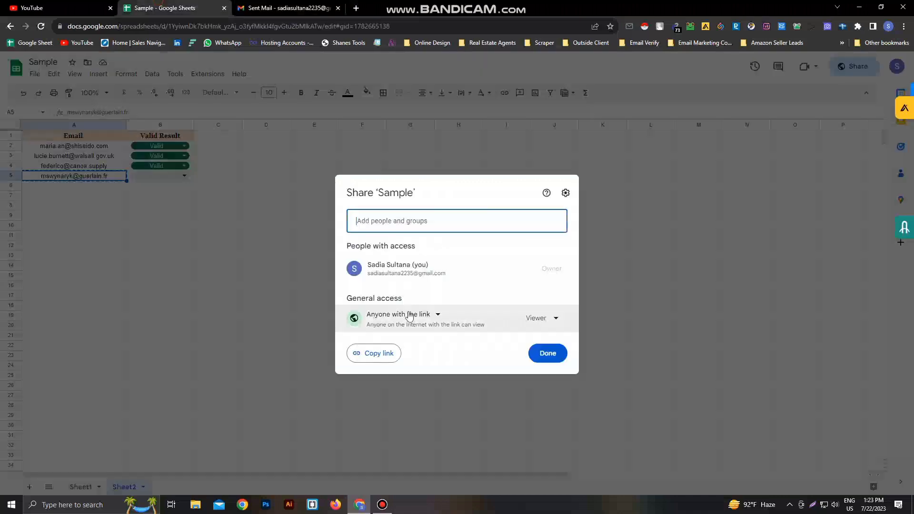
pyautogui.click(177, 199)
pyautogui.click(183, 176)
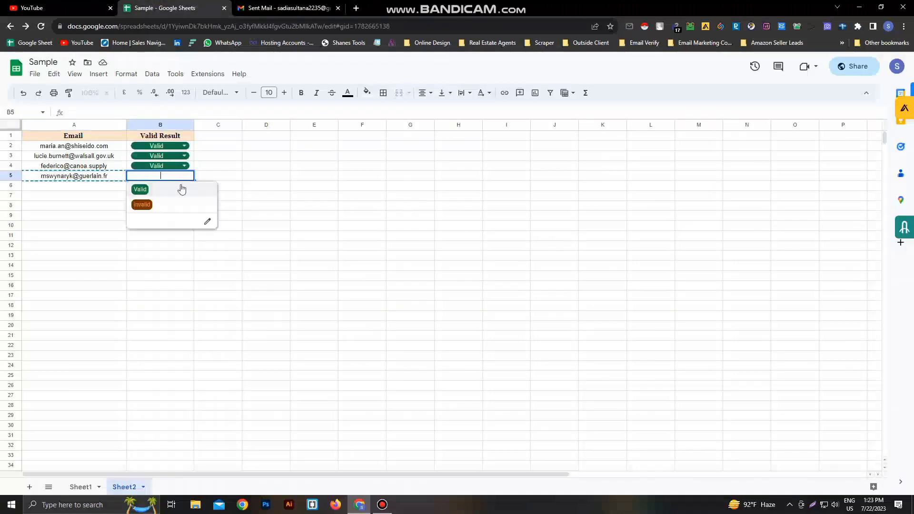
pyautogui.click(144, 190)
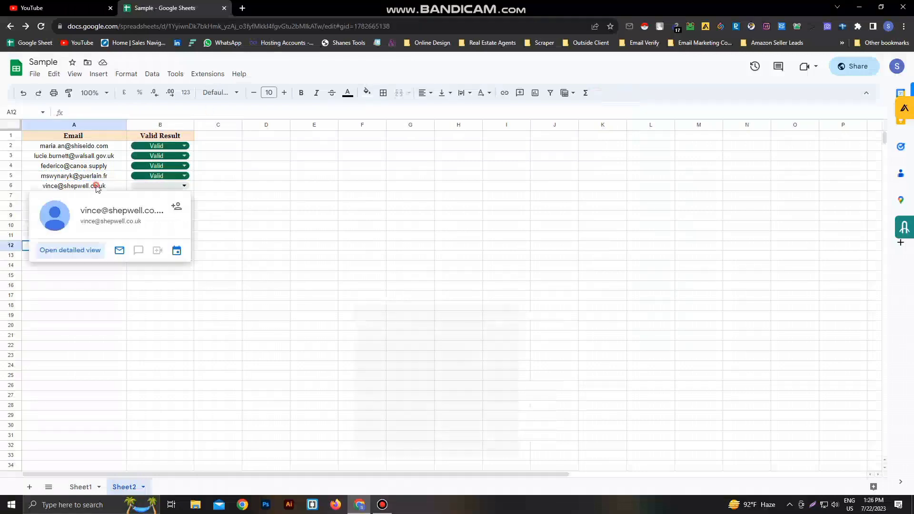
# - Look up the email address copied from A6 as a Share recipient, and remove it from the recipients
pyautogui.click(97, 188)
pyautogui.hotkey('ctrl', 'c')
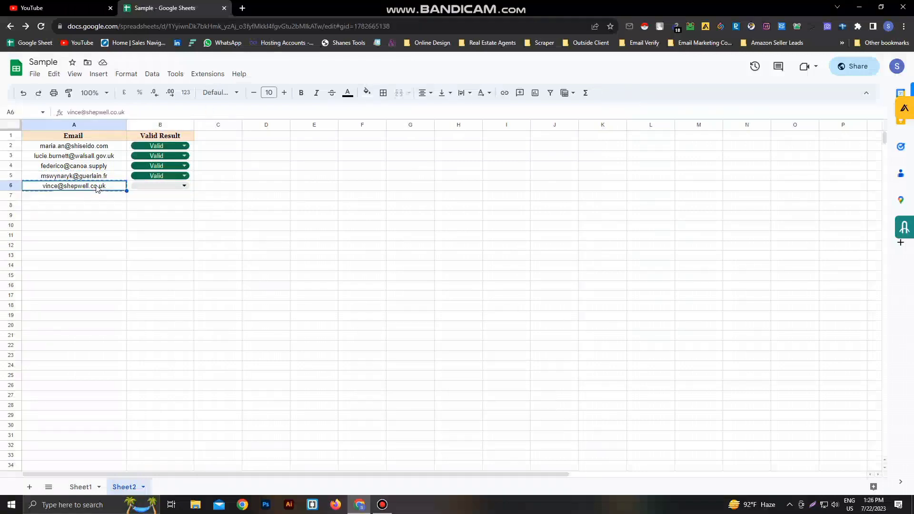
pyautogui.click(852, 67)
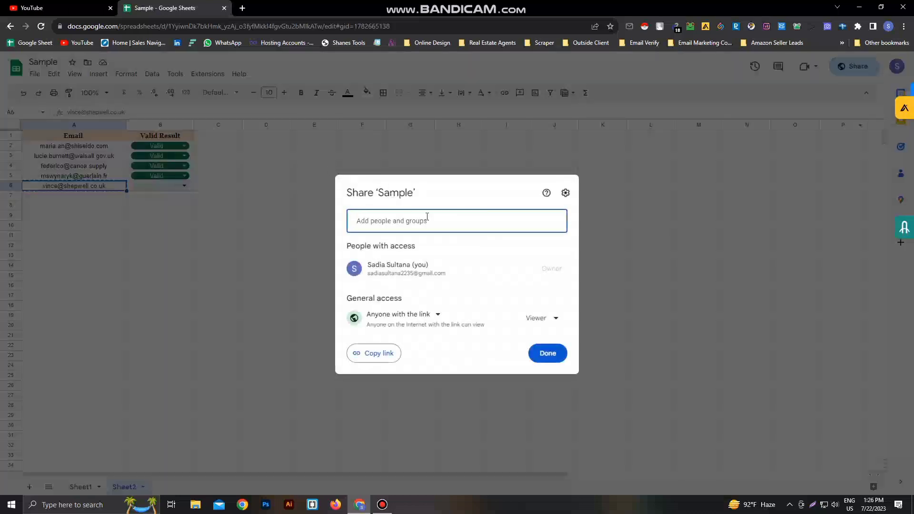
pyautogui.hotkey('ctrl', 'v')
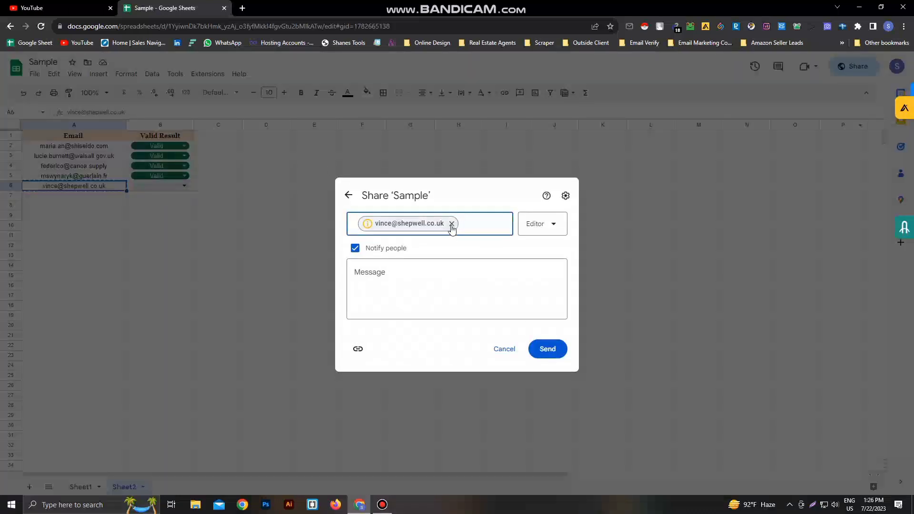
pyautogui.click(452, 224)
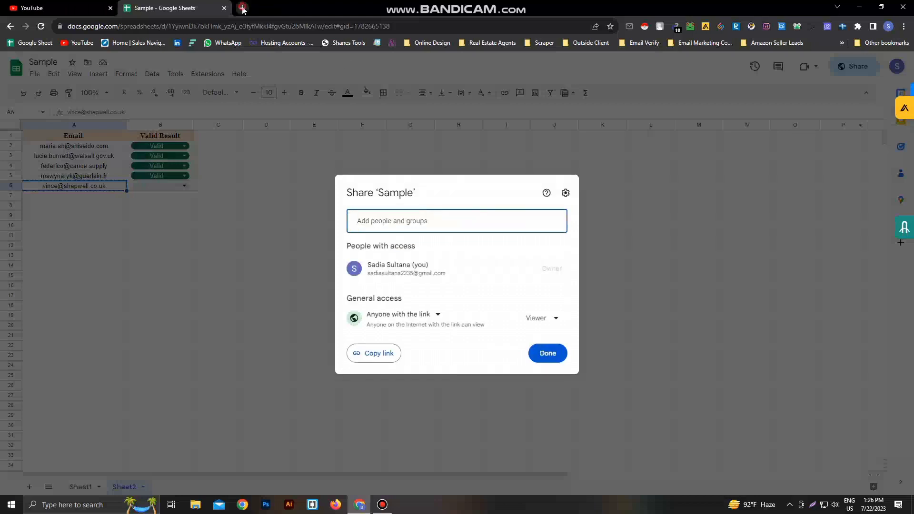
# - Open Gmail in a new browser tab and try to send a test email reading "hi" to the address copied from A6
pyautogui.click(243, 8)
pyautogui.write('gmail.com')
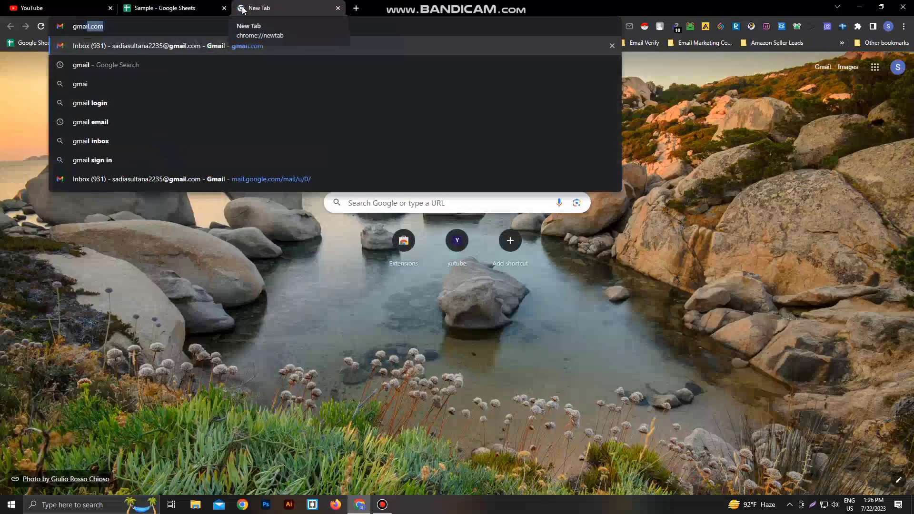
pyautogui.press('Return')
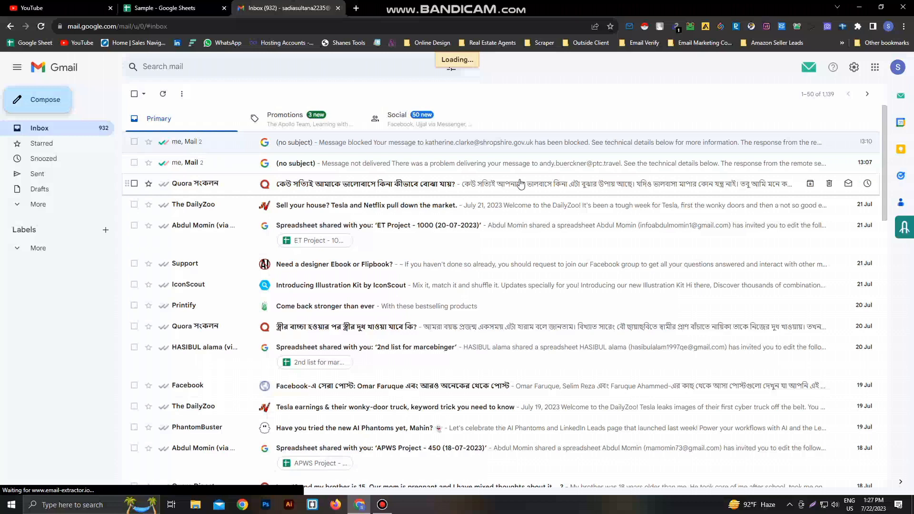
pyautogui.press('c')
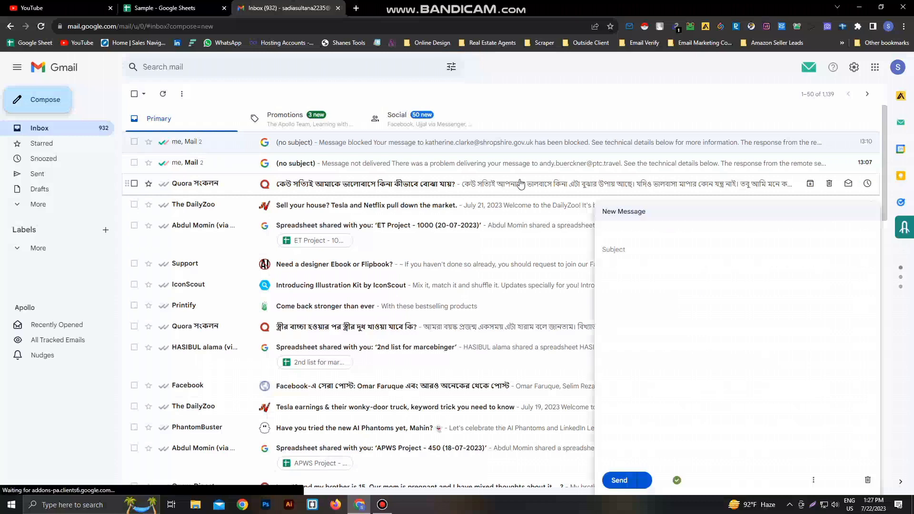
pyautogui.hotkey('ctrl', 'v')
pyautogui.click(659, 320)
pyautogui.write('hi')
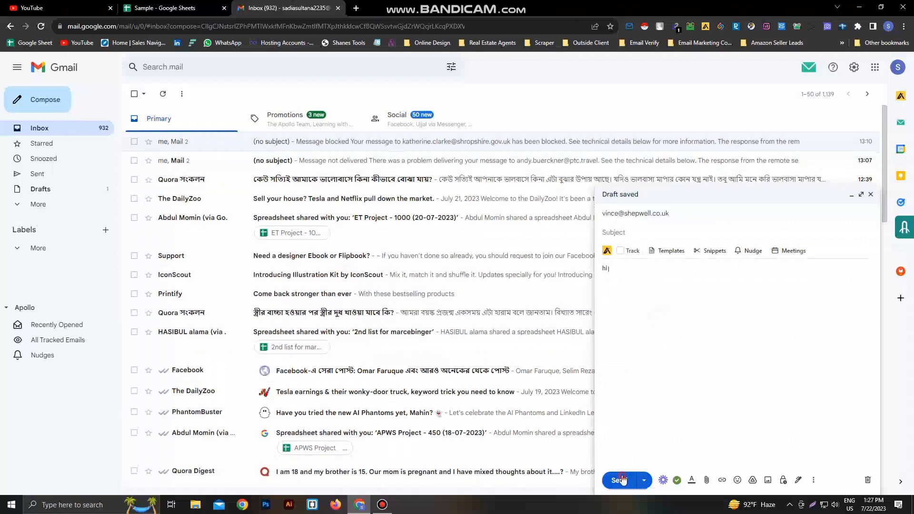
pyautogui.click(619, 479)
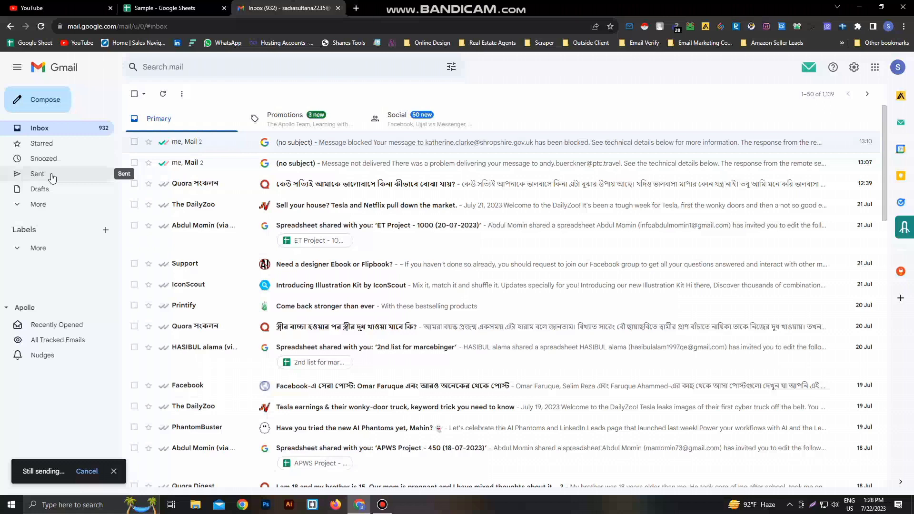
# - Resend the reopened "hi" test email to the A6 address
pyautogui.click(53, 178)
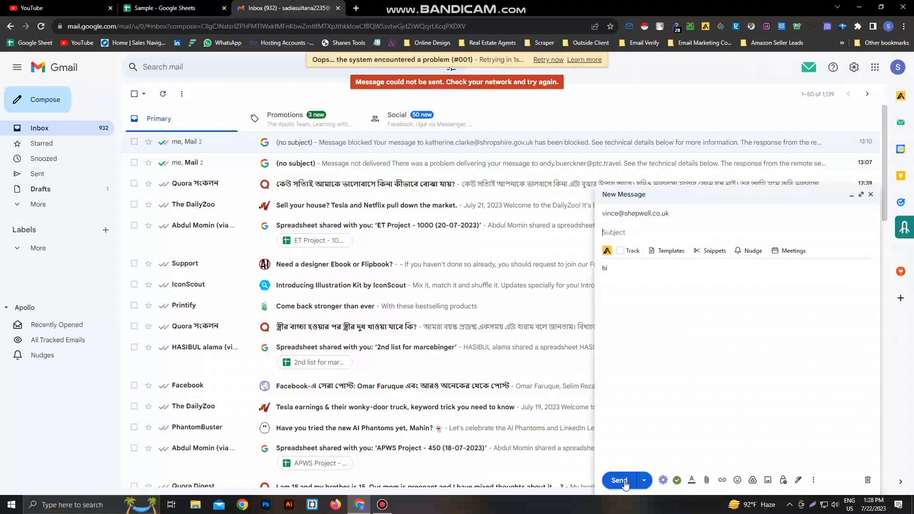
pyautogui.click(658, 418)
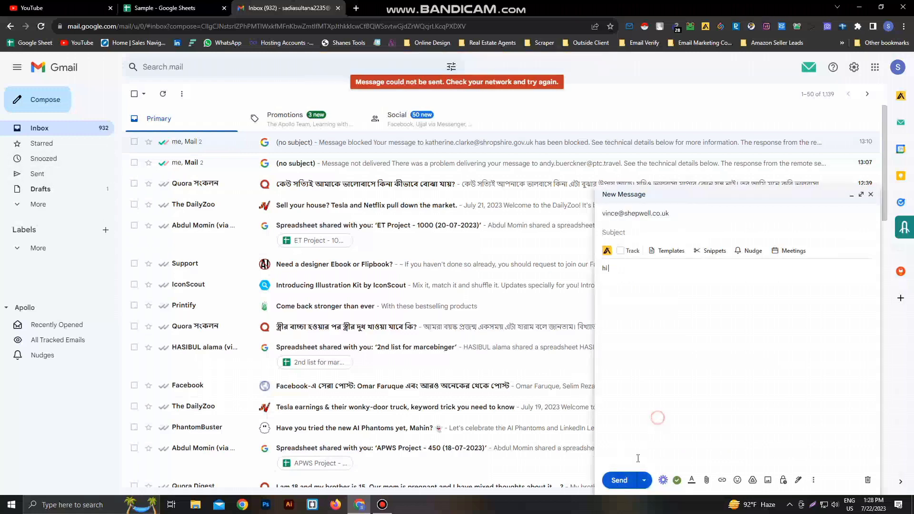
pyautogui.click(619, 479)
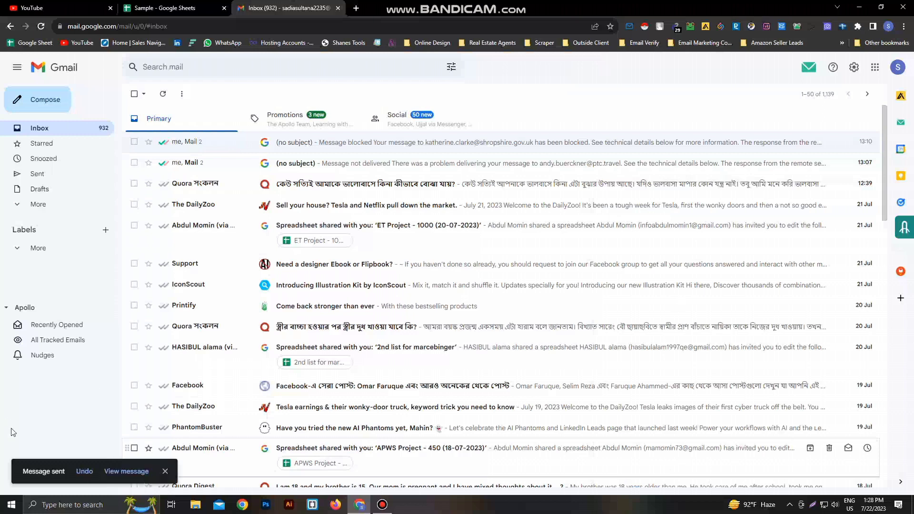
# - Refresh the sent mail list repeatedly and open the newest test email's conversation to check whether it bounced
pyautogui.click(46, 174)
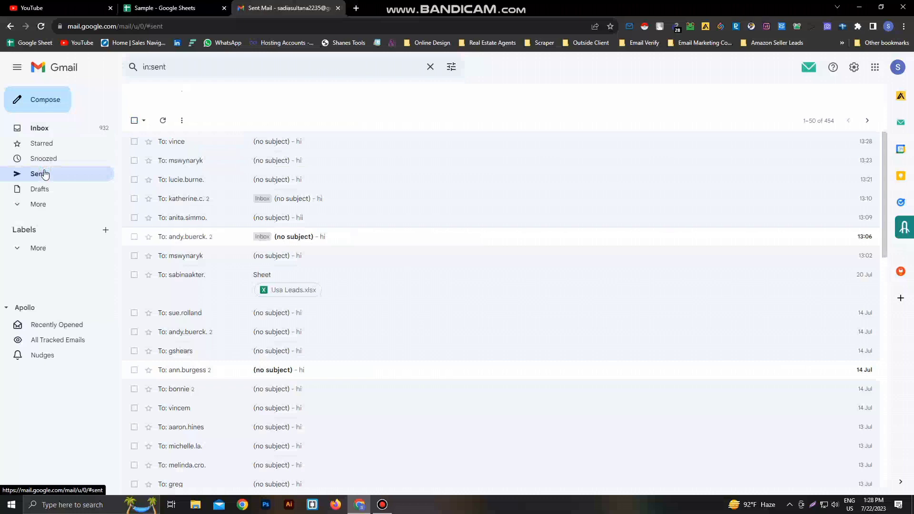
pyautogui.click(163, 127)
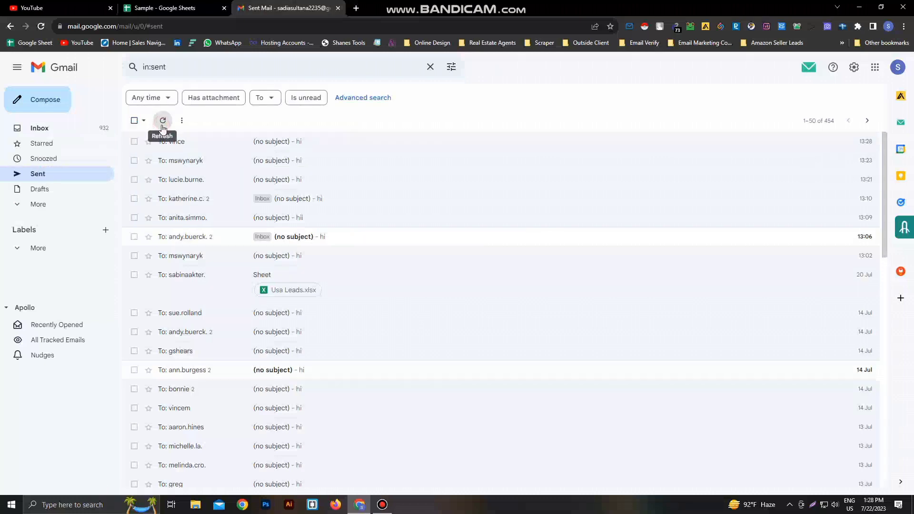
pyautogui.click(163, 121)
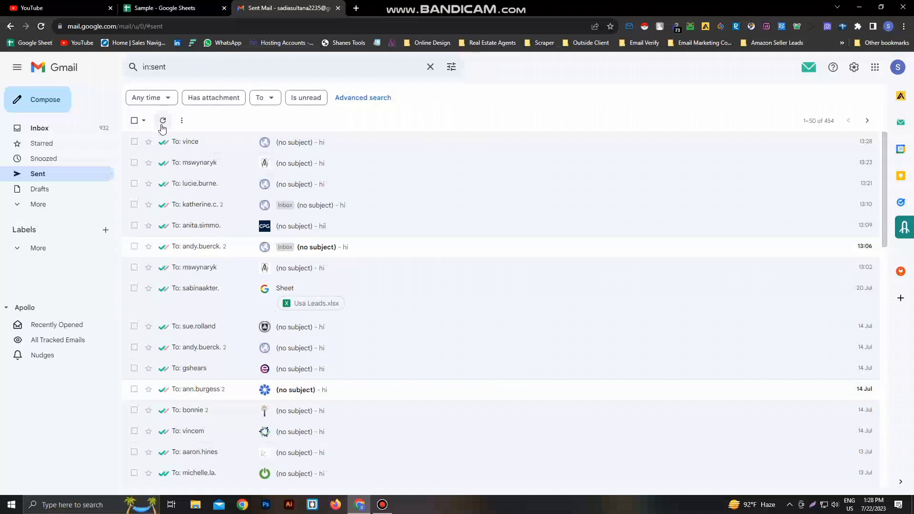
pyautogui.click(163, 121)
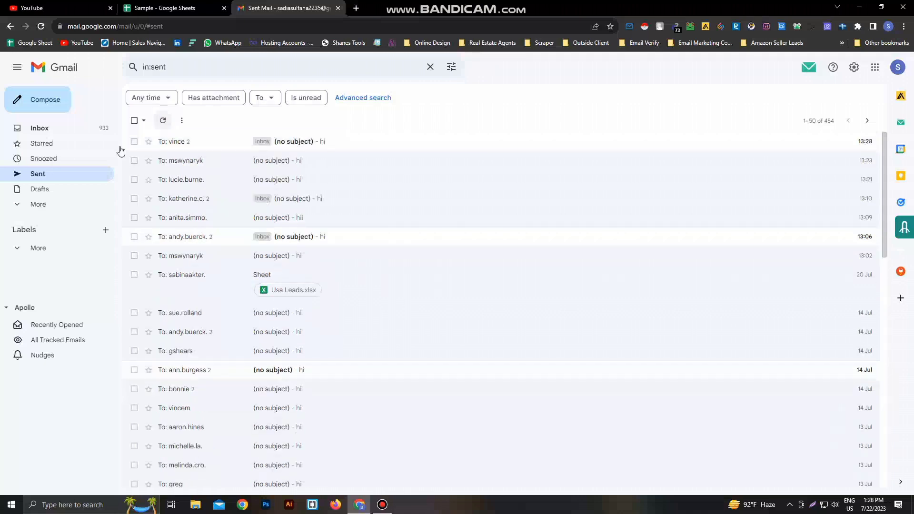
pyautogui.click(315, 145)
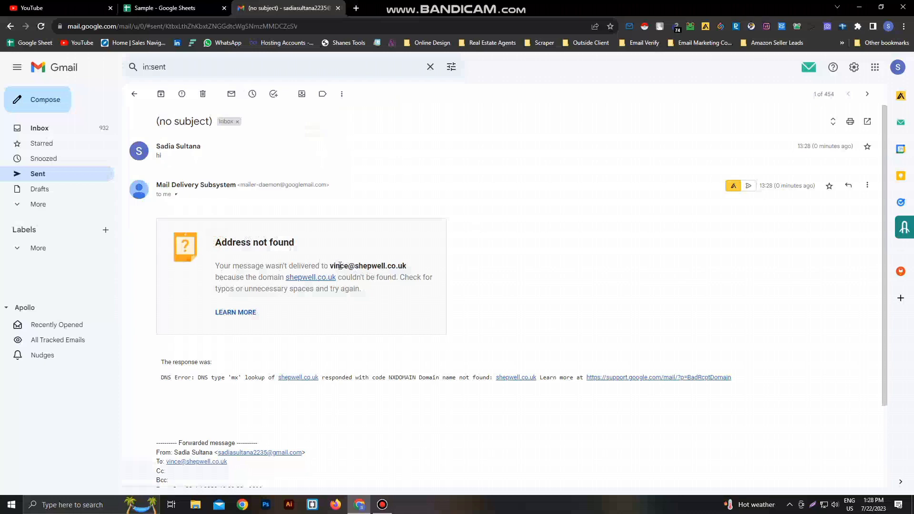
# - Switch back to Google Sheets, close the sharing dialog and set the Valid Result in B6 to invalid
pyautogui.click(174, 8)
pyautogui.click(157, 195)
pyautogui.click(171, 187)
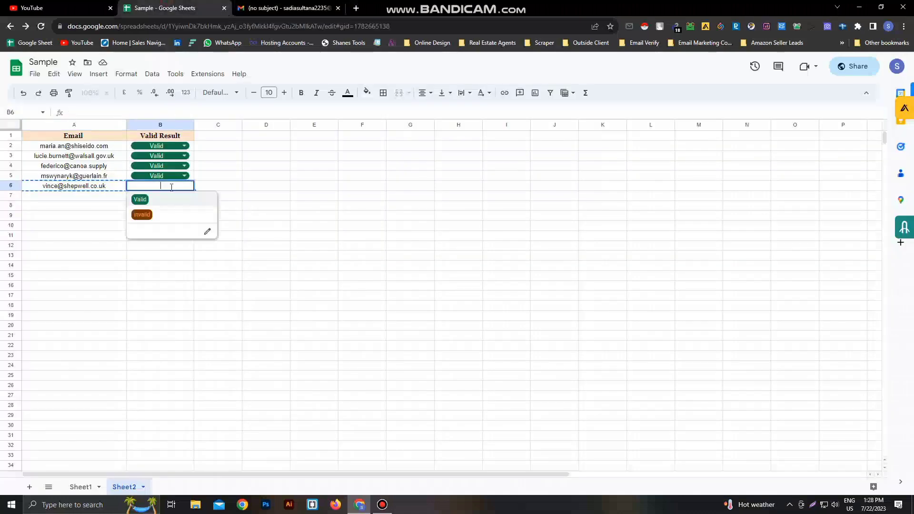
pyautogui.click(139, 215)
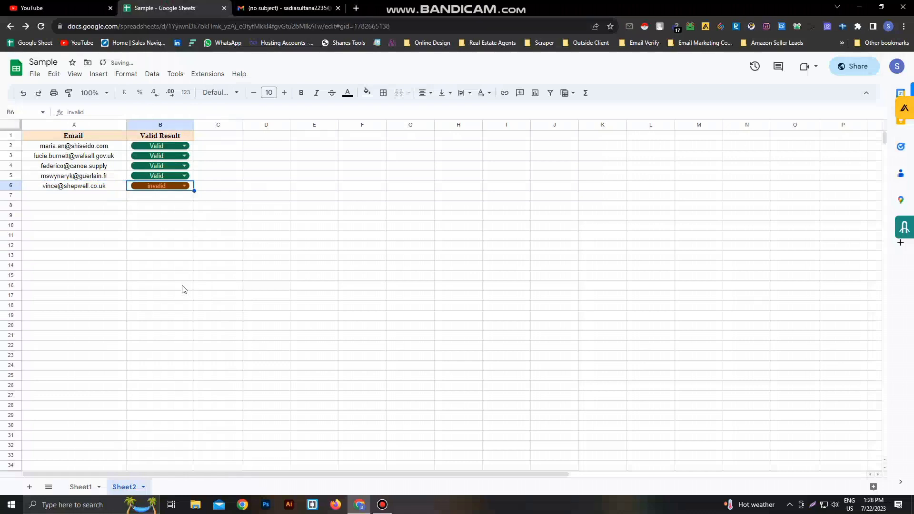